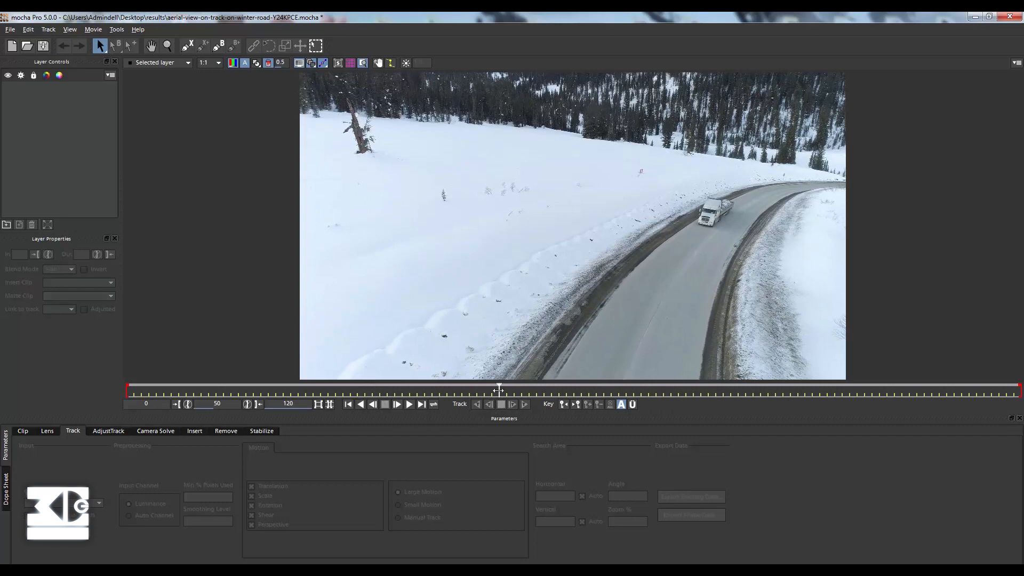
At frame 0, draw a closed Bezier-spline shape loosely around the truck at the far bend of the road.
{"action": "left_click_drag", "start_coordinate": [498, 390], "coordinate": [127, 390]}
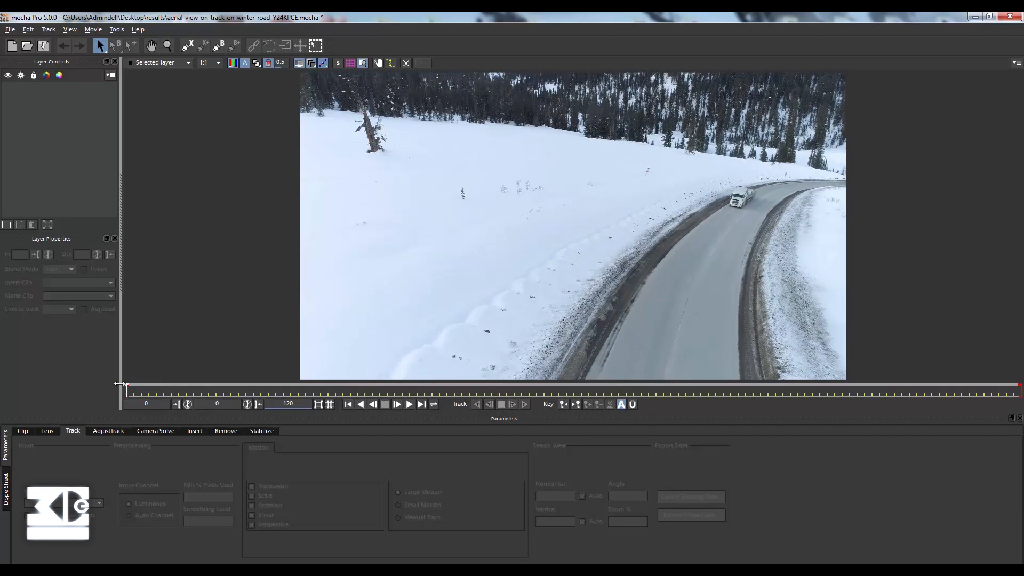
{"action": "left_click", "coordinate": [222, 48]}
{"action": "left_click", "coordinate": [754, 180]}
{"action": "left_click", "coordinate": [726, 186]}
{"action": "left_click", "coordinate": [725, 205]}
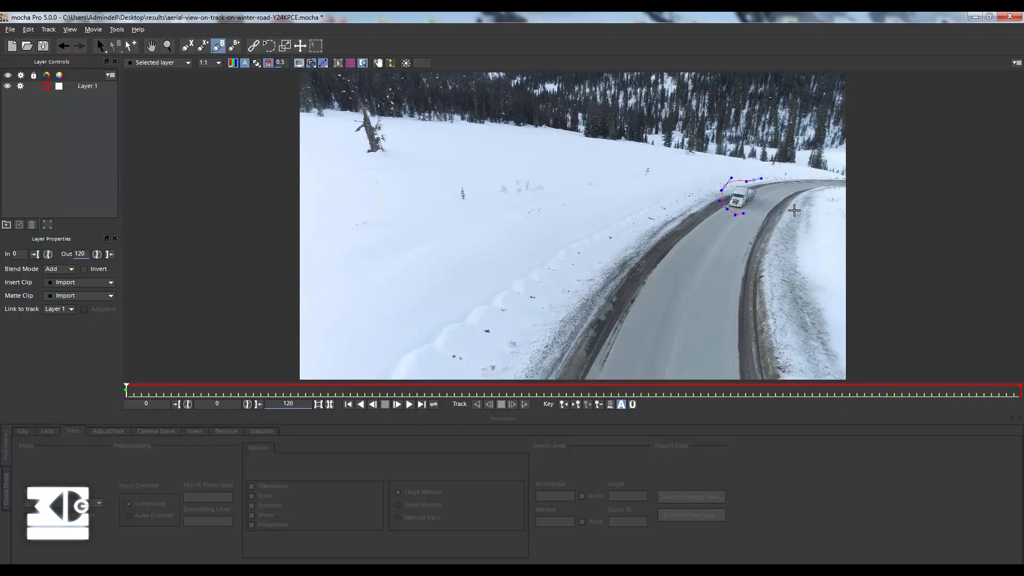
{"action": "left_click", "coordinate": [755, 181]}
{"action": "left_click_drag", "start_coordinate": [774, 198], "coordinate": [766, 218]}
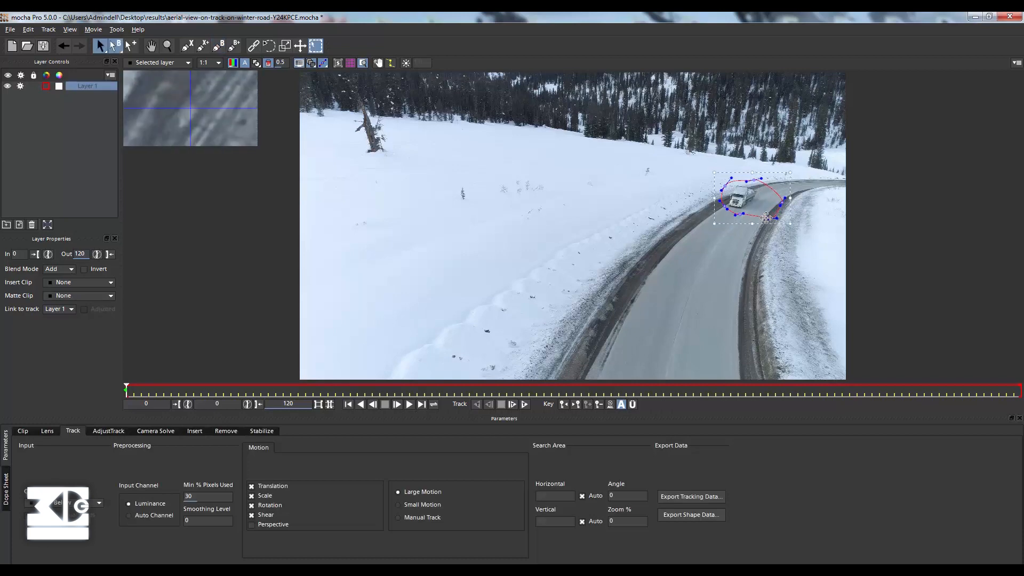
Refine the control points of the truck's Bezier shape so it follows the road edges more closely around the vehicle.
{"action": "scroll", "coordinate": [715, 214], "scroll_direction": "up", "scroll_amount": 5}
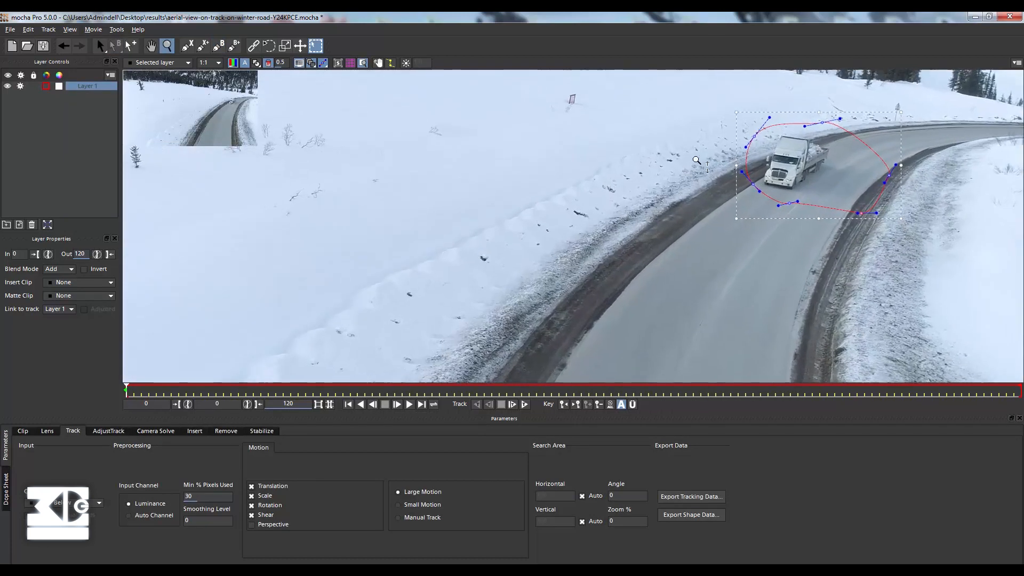
{"action": "left_click_drag", "start_coordinate": [750, 179], "coordinate": [802, 209]}
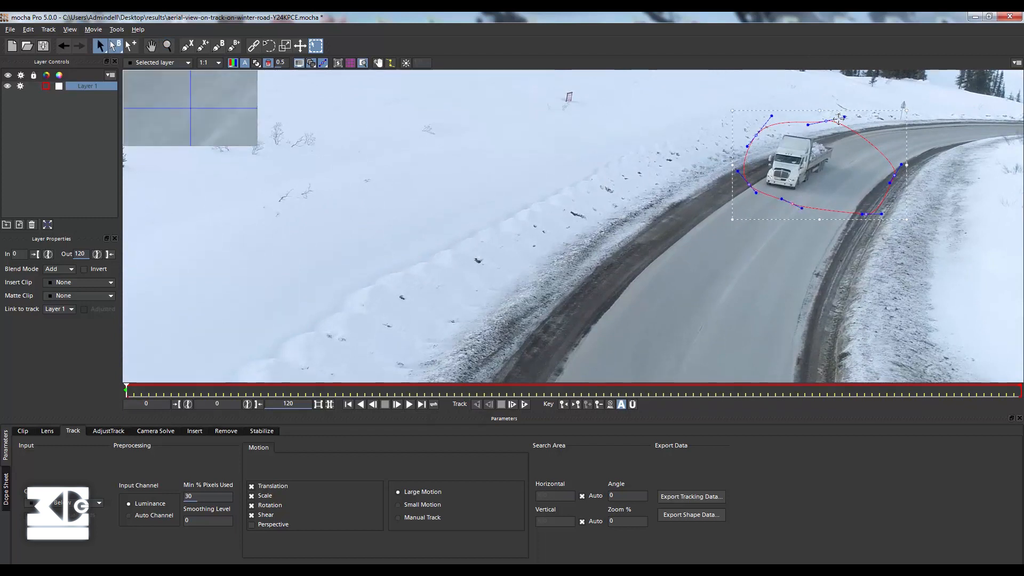
{"action": "left_click_drag", "start_coordinate": [845, 117], "coordinate": [828, 127]}
{"action": "left_click_drag", "start_coordinate": [756, 135], "coordinate": [756, 138]}
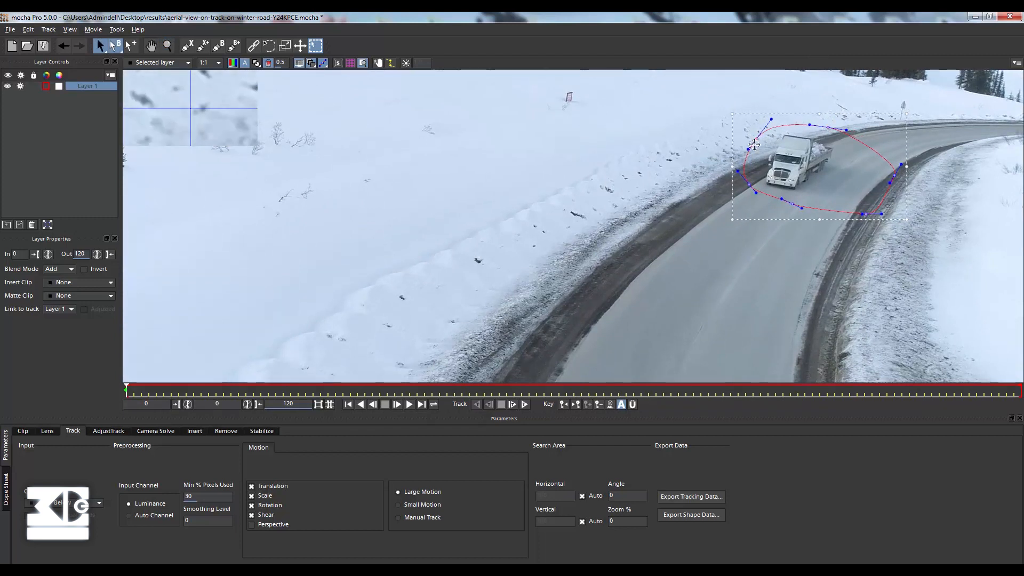
{"action": "left_click_drag", "start_coordinate": [749, 182], "coordinate": [744, 182]}
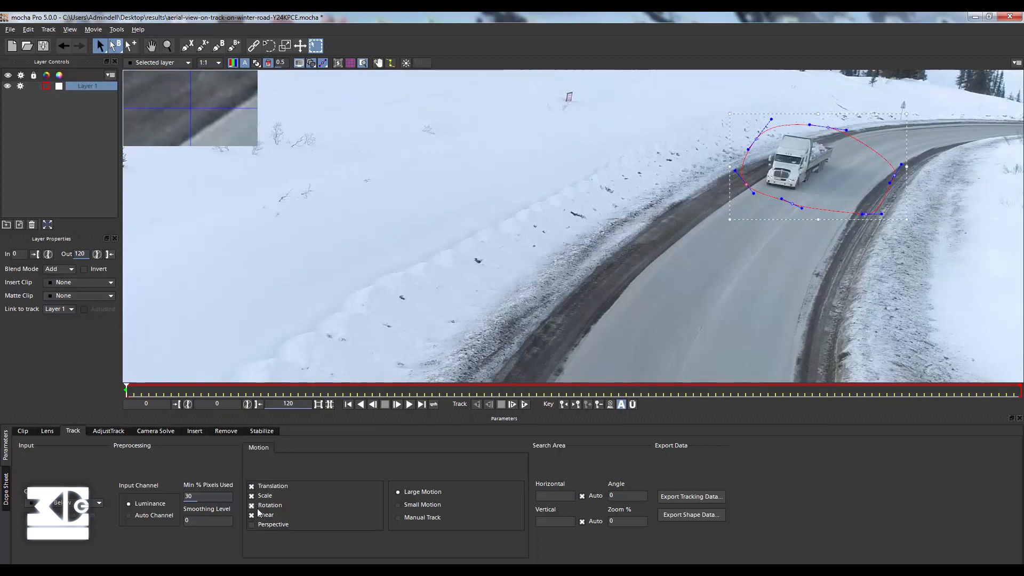
Track the truck layer forward through the clip using translation, scale, rotation and shear, and play back the tracked shape.
{"action": "left_click", "coordinate": [523, 406]}
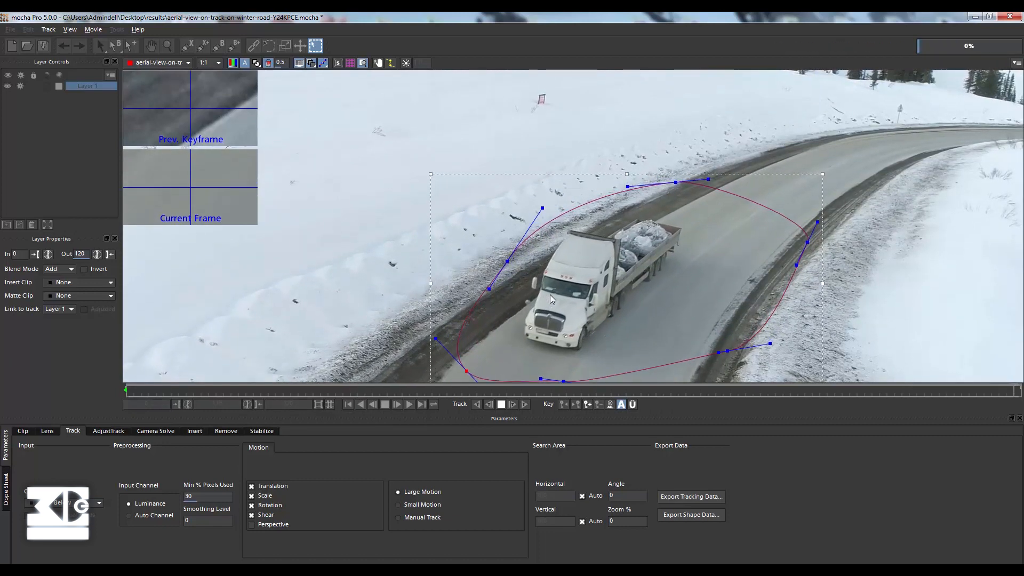
{"action": "left_click", "coordinate": [409, 405]}
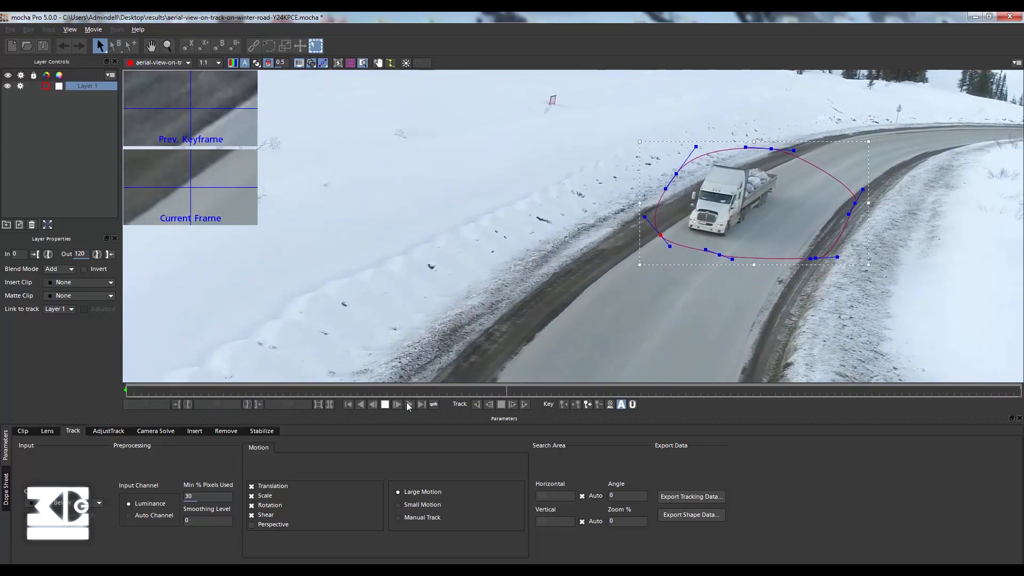
{"action": "left_click", "coordinate": [385, 404]}
Adjust two points of the truck shape at a later frame, return to frame 0 and rename the layer camion.
{"action": "left_click_drag", "start_coordinate": [746, 159], "coordinate": [745, 172]}
{"action": "left_click_drag", "start_coordinate": [638, 192], "coordinate": [644, 200]}
{"action": "left_click_drag", "start_coordinate": [699, 391], "coordinate": [113, 113]}
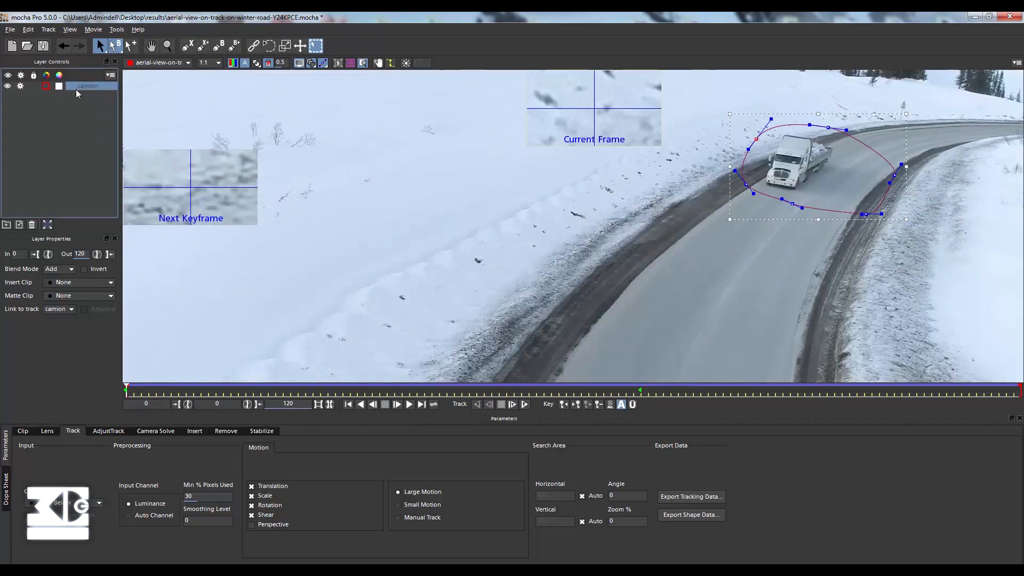
Draw a closed X-spline shape along both snowy shoulders of the road, enclosing the whole visible stretch of roadway.
{"action": "left_click", "coordinate": [188, 46]}
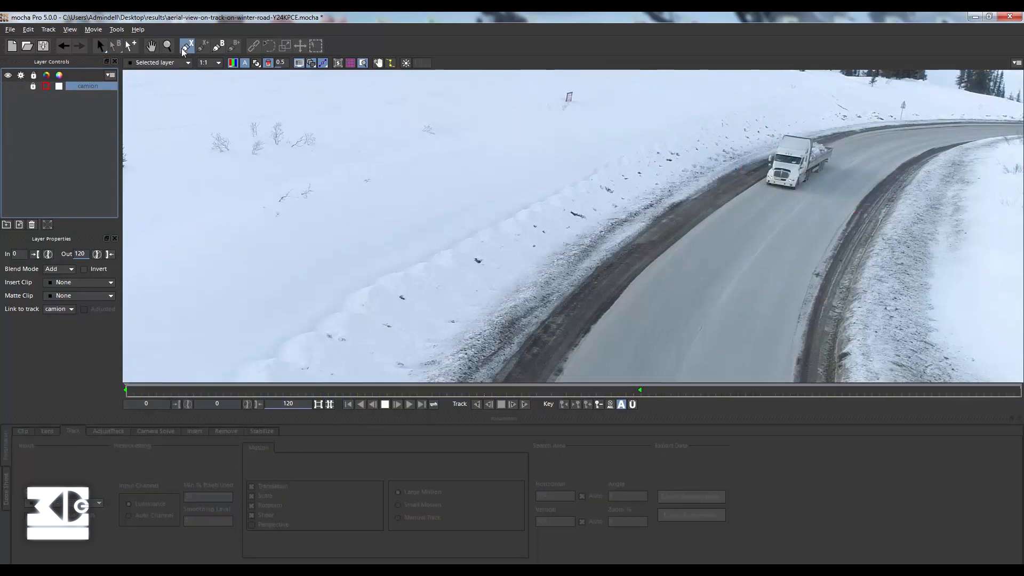
{"action": "left_click", "coordinate": [992, 114]}
{"action": "left_click", "coordinate": [789, 123]}
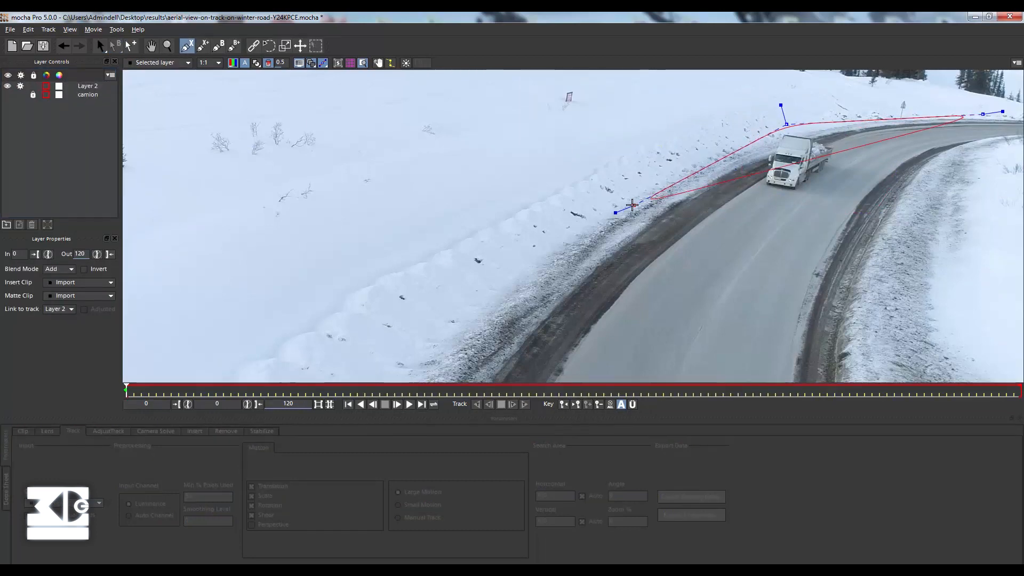
{"action": "left_click", "coordinate": [588, 246]}
{"action": "left_click", "coordinate": [483, 362]}
{"action": "left_click_drag", "start_coordinate": [483, 362], "coordinate": [539, 196]}
{"action": "left_click", "coordinate": [440, 358]}
{"action": "left_click", "coordinate": [907, 363]}
{"action": "left_click_drag", "start_coordinate": [891, 232], "coordinate": [634, 426]}
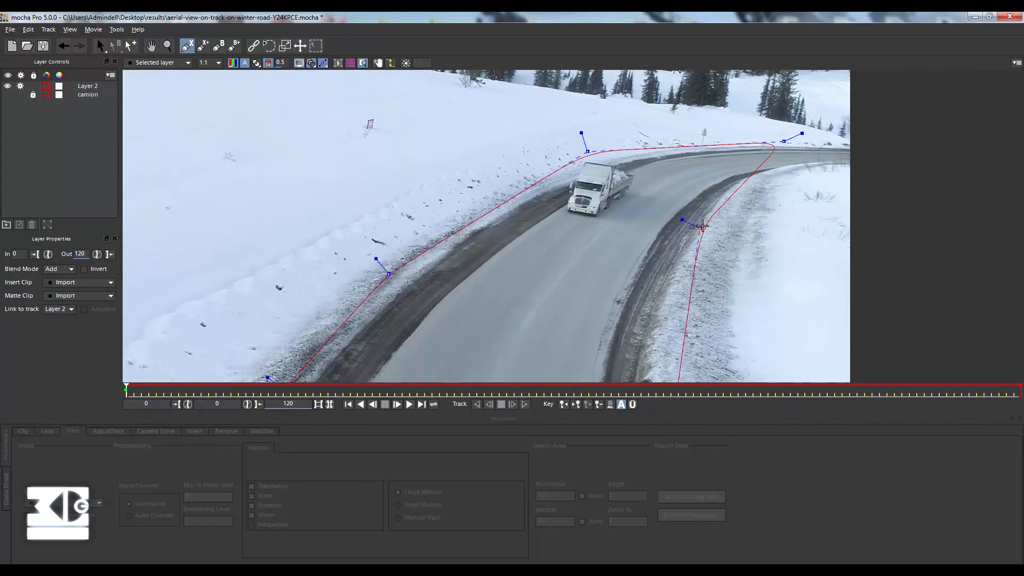
{"action": "left_click", "coordinate": [714, 217]}
{"action": "right_click", "coordinate": [817, 227]}
{"action": "left_click_drag", "start_coordinate": [784, 141], "coordinate": [805, 171]}
{"action": "left_click_drag", "start_coordinate": [538, 242], "coordinate": [537, 142]}
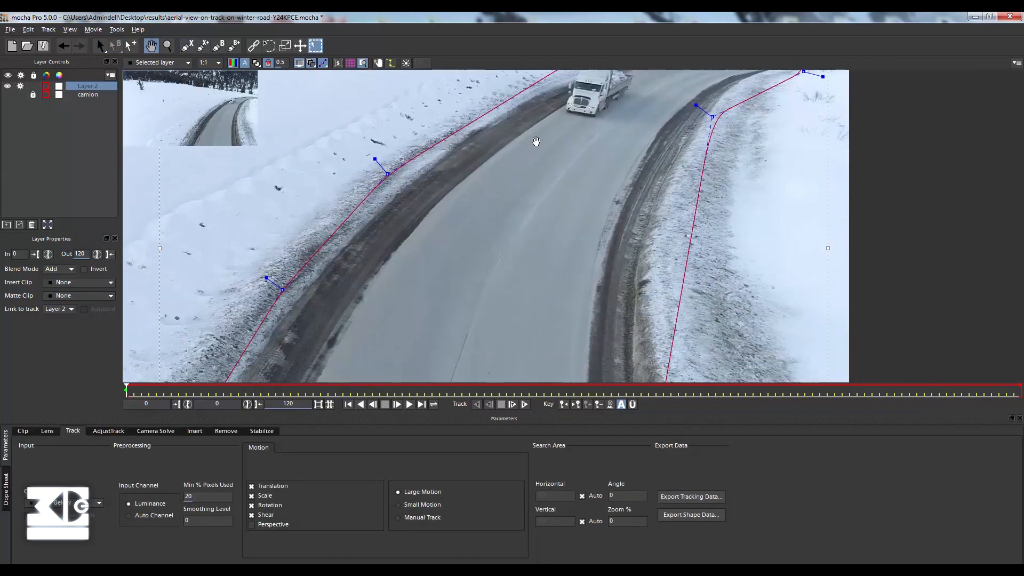
Rename the road layer background, place it below camion, and make camion visible with processing enabled.
{"action": "double_click", "coordinate": [88, 86]}
{"action": "type", "text": "background"}
{"action": "key", "text": "Return"}
{"action": "left_click_drag", "start_coordinate": [96, 95], "coordinate": [85, 96]}
{"action": "left_click", "coordinate": [20, 86]}
{"action": "left_click", "coordinate": [7, 86]}
At frame 0, reshape the background spline so its lower corners extend past the frame's bottom edge around the road.
{"action": "left_click", "coordinate": [348, 404]}
{"action": "key", "text": "z"}
{"action": "left_click_drag", "start_coordinate": [533, 240], "coordinate": [347, 234]}
{"action": "key", "text": "x"}
{"action": "left_click_drag", "start_coordinate": [346, 235], "coordinate": [449, 199]}
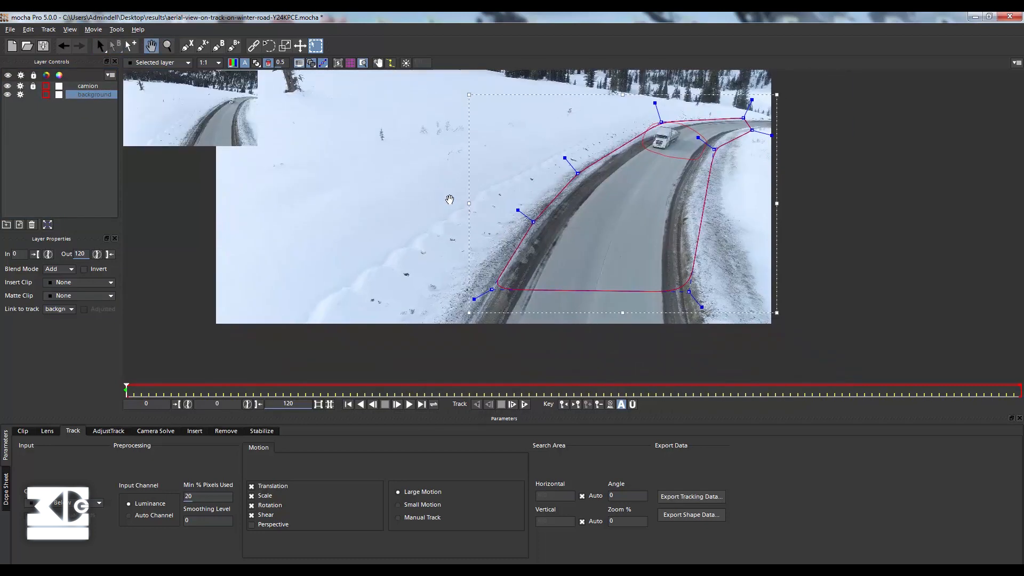
{"action": "left_click_drag", "start_coordinate": [490, 294], "coordinate": [474, 331]}
{"action": "left_click_drag", "start_coordinate": [688, 295], "coordinate": [690, 336]}
{"action": "key", "text": "z"}
{"action": "left_click_drag", "start_coordinate": [674, 185], "coordinate": [736, 170]}
{"action": "key", "text": "x"}
{"action": "left_click_drag", "start_coordinate": [661, 104], "coordinate": [625, 185]}
{"action": "left_click_drag", "start_coordinate": [502, 274], "coordinate": [490, 270]}
{"action": "left_click_drag", "start_coordinate": [436, 347], "coordinate": [448, 284]}
{"action": "key", "text": "x"}
{"action": "left_click_drag", "start_coordinate": [759, 273], "coordinate": [739, 187]}
{"action": "left_click_drag", "start_coordinate": [346, 370], "coordinate": [311, 368]}
{"action": "key", "text": "z"}
{"action": "left_click_drag", "start_coordinate": [607, 171], "coordinate": [406, 198]}
Enable perspective motion for the background layer and track it forward through the clip.
{"action": "left_click", "coordinate": [252, 525]}
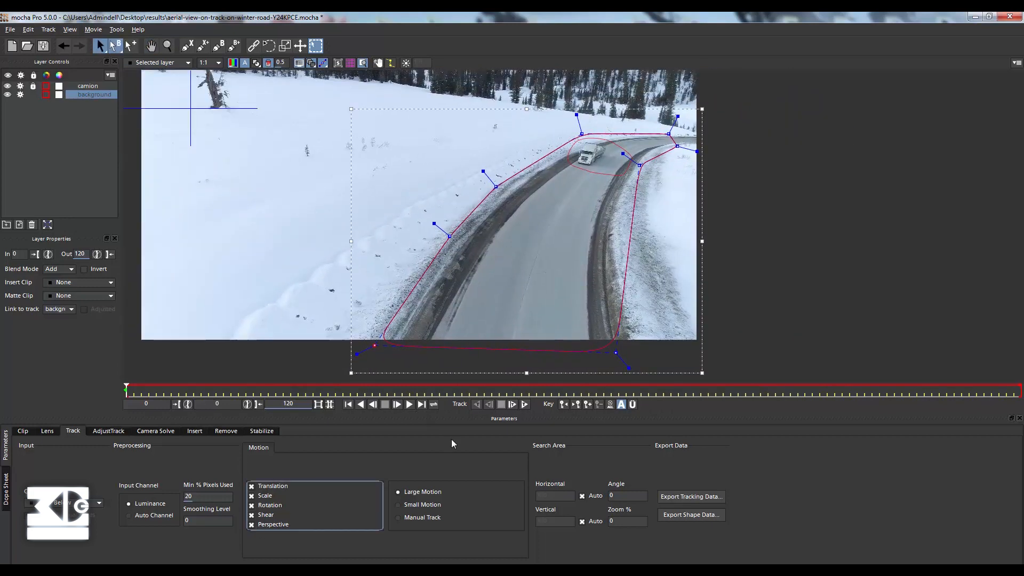
{"action": "left_click", "coordinate": [525, 404]}
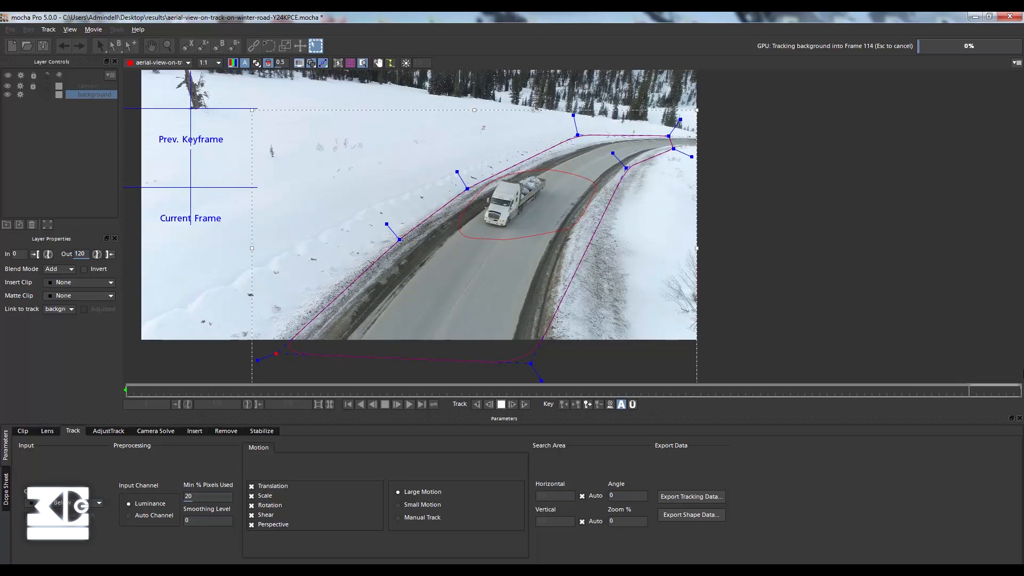
From frame 0, turn off processing for the background layer and render the removal of the camion layer with the Remove module.
{"action": "left_click", "coordinate": [348, 403]}
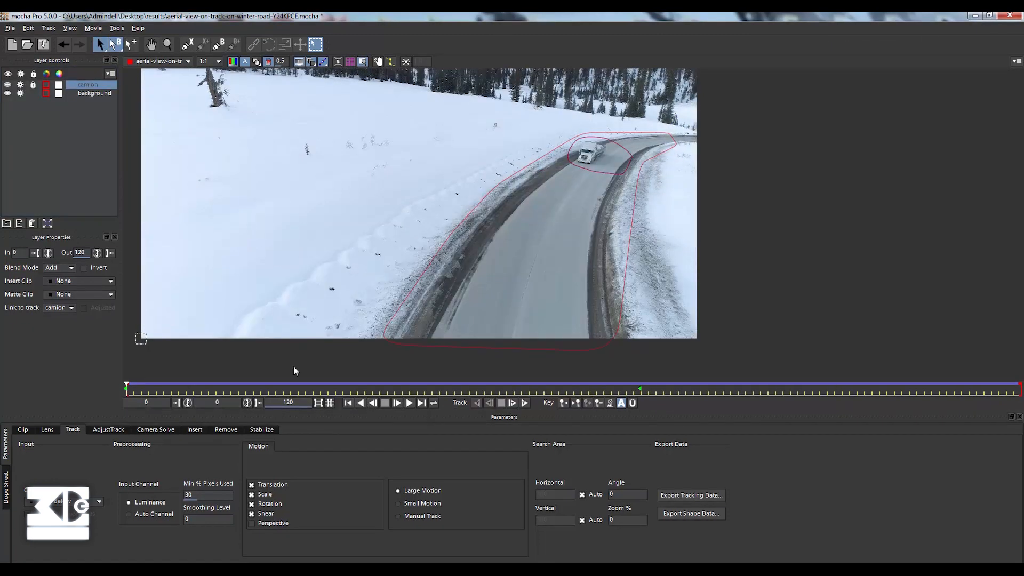
{"action": "left_click", "coordinate": [226, 429]}
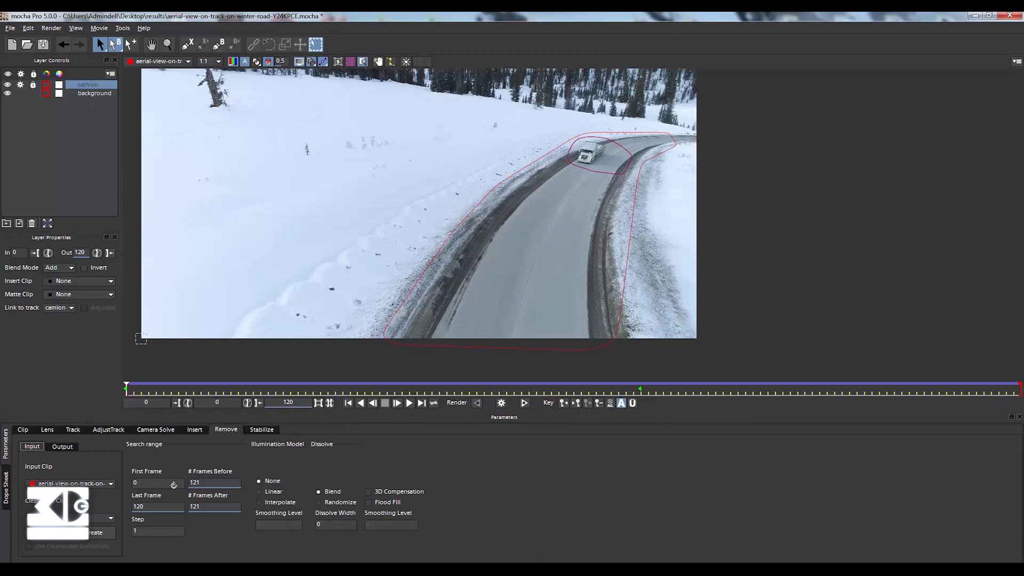
{"action": "left_click", "coordinate": [501, 404]}
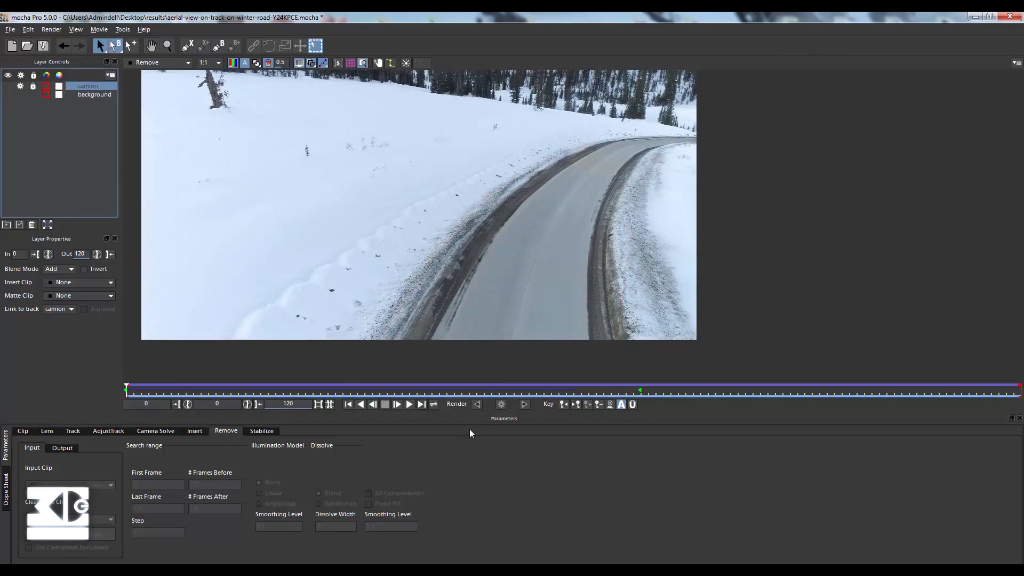
Play back the rendered removal, stop around frame 50 and step back to frame 49 to inspect the cleaned road.
{"action": "left_click", "coordinate": [408, 404]}
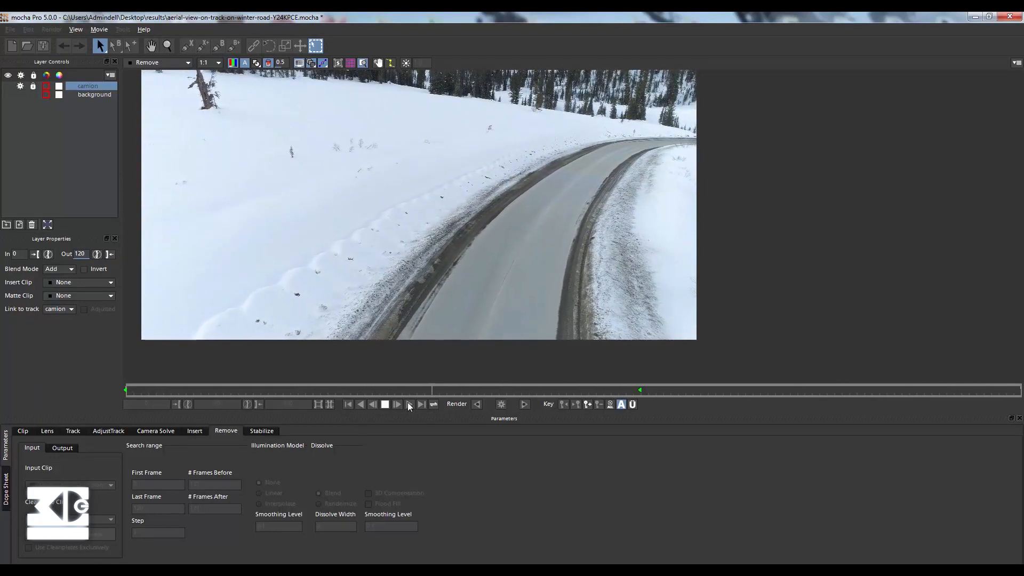
{"action": "left_click", "coordinate": [371, 404]}
{"action": "left_click", "coordinate": [384, 404]}
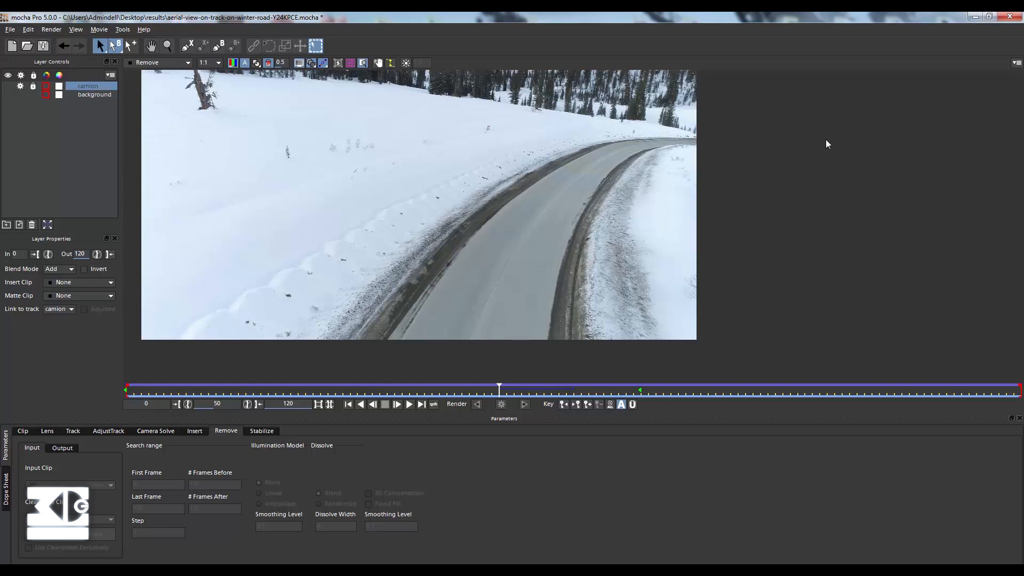
{"action": "key", "text": "x"}
{"action": "left_click_drag", "start_coordinate": [572, 139], "coordinate": [648, 178]}
{"action": "key", "text": "Left"}
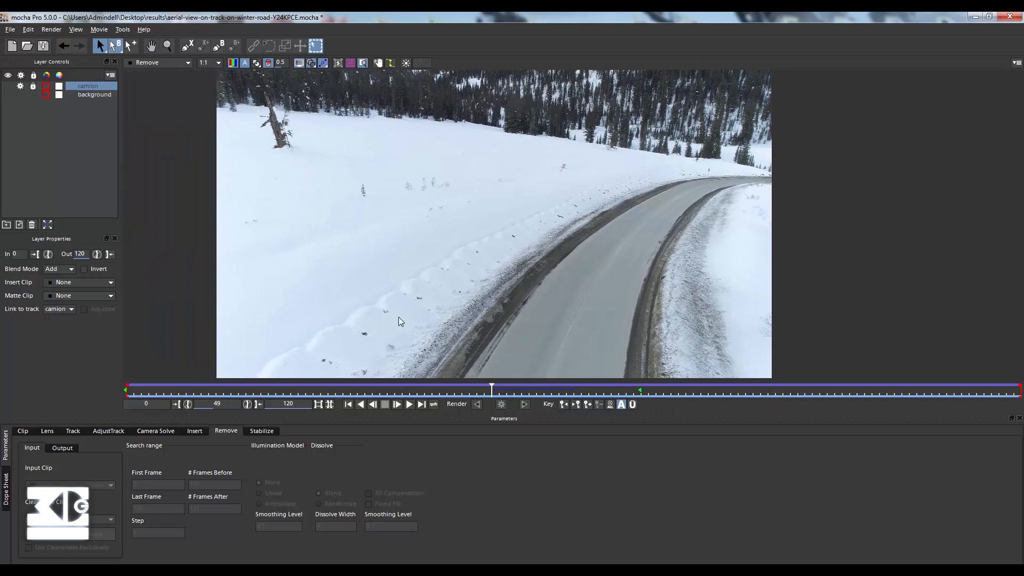